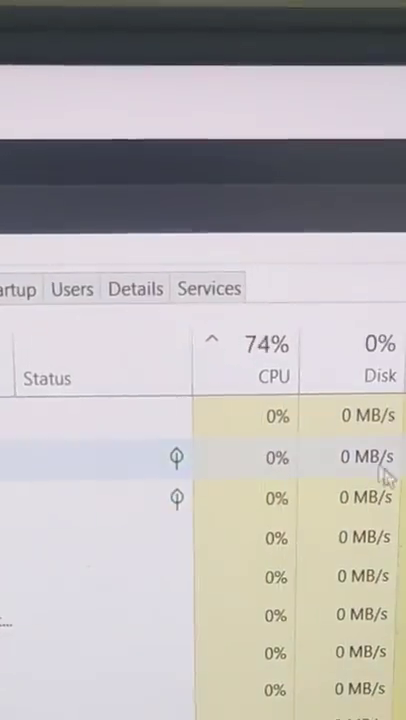
# Sort the Processes list by the CPU column, highest usage first, putting Google Chrome on top.
pyautogui.click(213, 333)
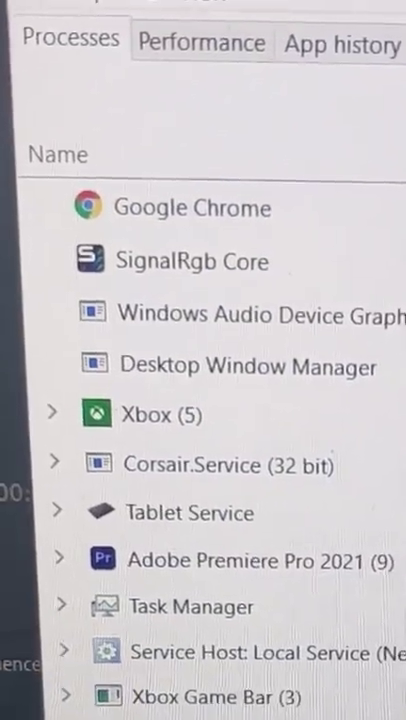